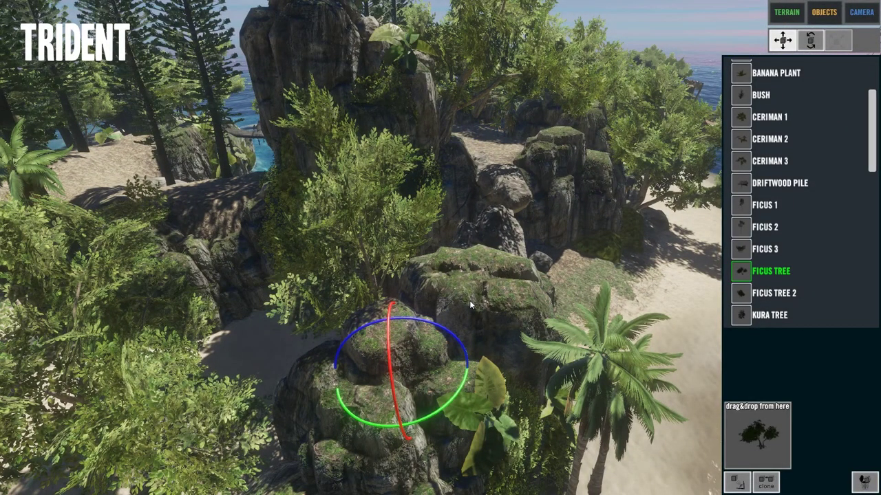
Step: Try out the Alocasia 2 and Ceriman 1 plants for the moss-topped rock beside the beach
click(786, 17)
click(827, 15)
right_drag(440, 260, 269, 296)
key(w)
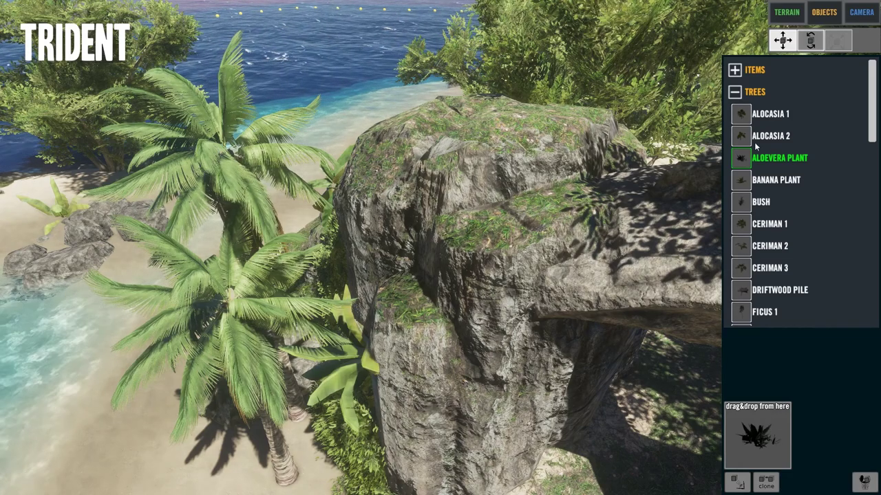
drag(416, 306, 810, 185)
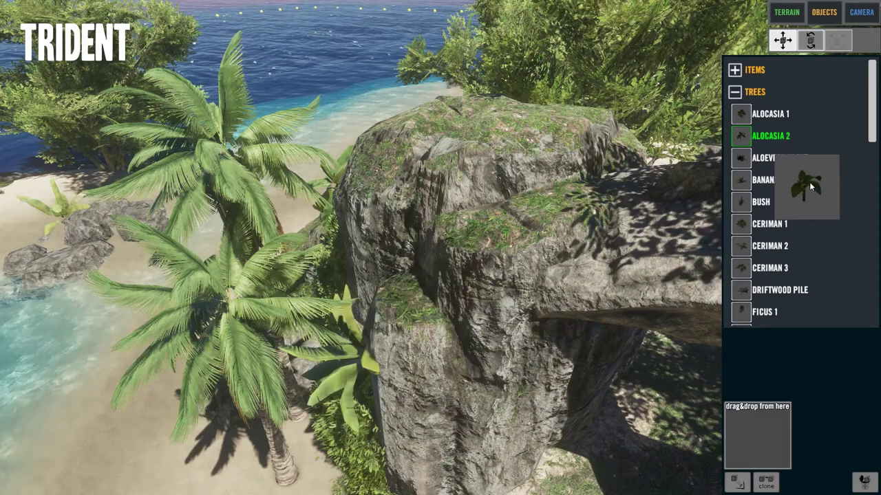
click(742, 231)
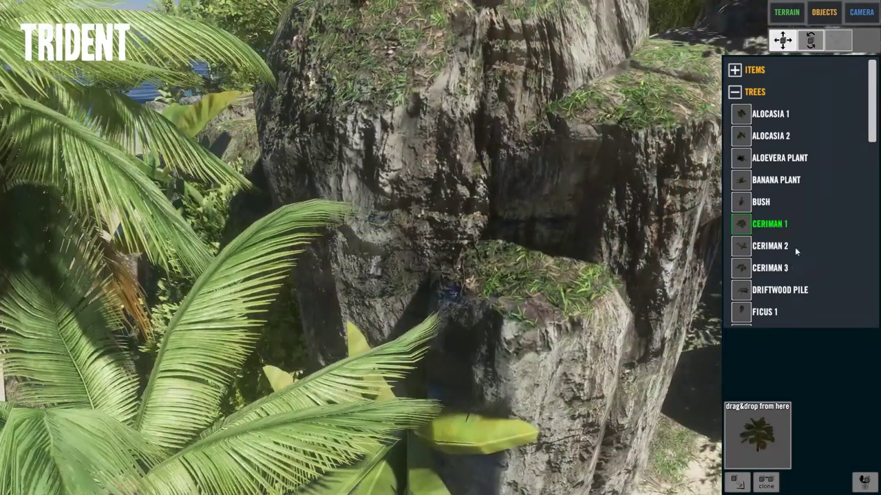
Step: Place a Ceriman 2 plant on the shaded ground among the boulders beyond the rock arch
drag(695, 393, 228, 307)
scroll(223, 295, up, 3)
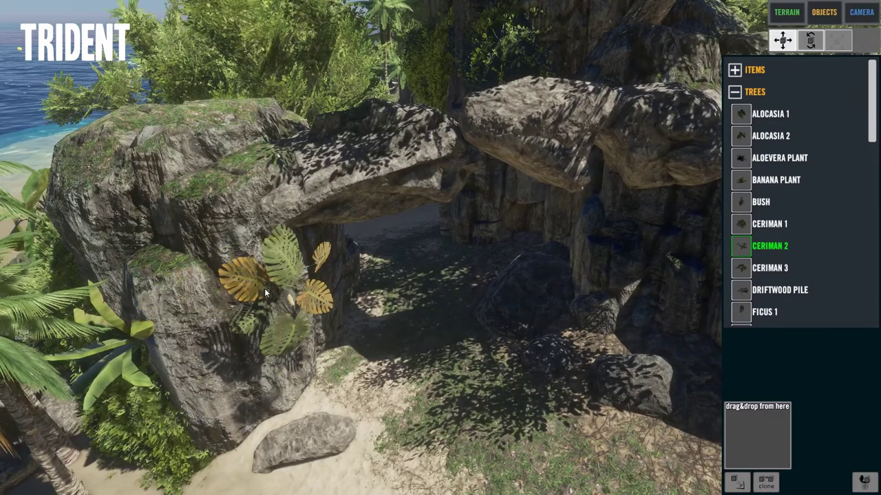
drag(338, 362, 598, 349)
key(d)
key(w)
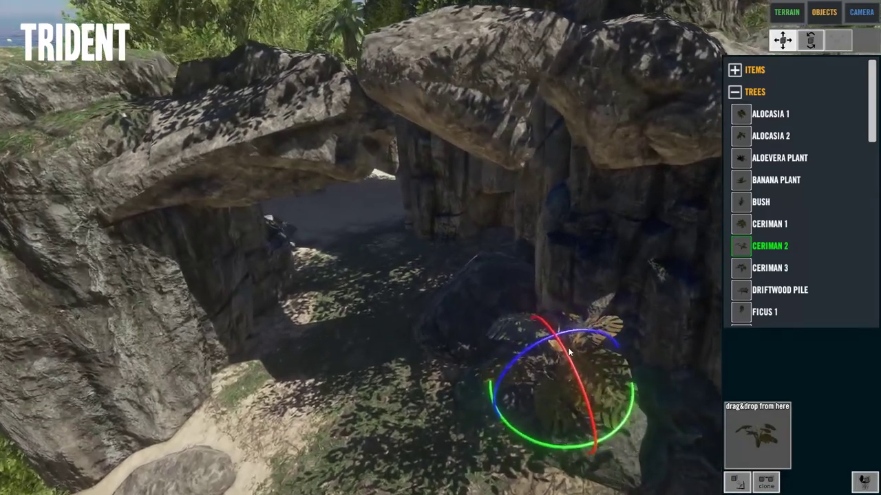
Step: Shift the Ceriman 2 plant along its horizontal axes so its stem sits in the gap between the boulders
scroll(570, 352, up, 5)
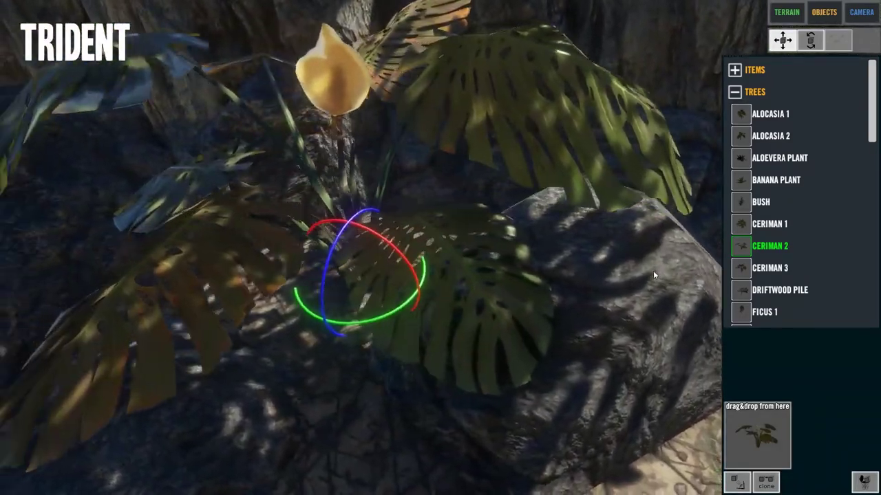
key(a)
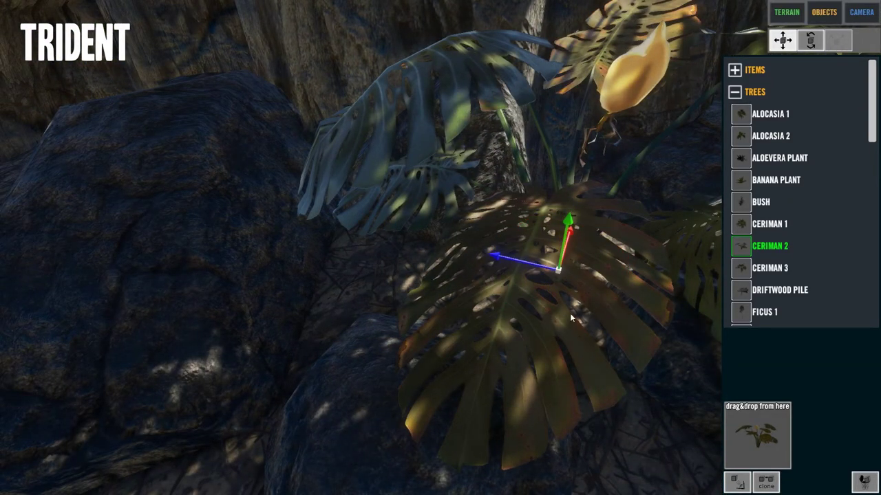
drag(536, 267, 515, 263)
key(d)
right_drag(512, 260, 626, 234)
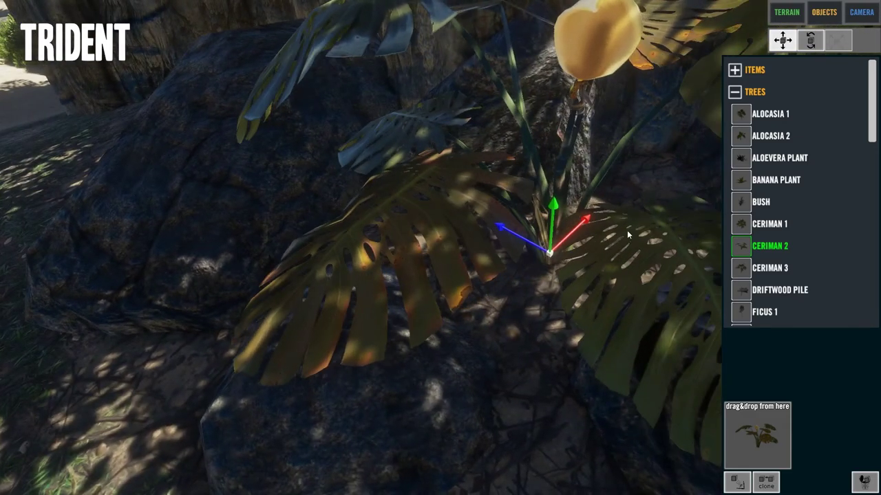
drag(573, 229, 541, 274)
Step: Fine-tune the Ceriman 2 plant's position against the rock wall from its opposite side
key(a)
right_drag(366, 215, 641, 235)
key(s)
key(a)
right_drag(483, 276, 697, 309)
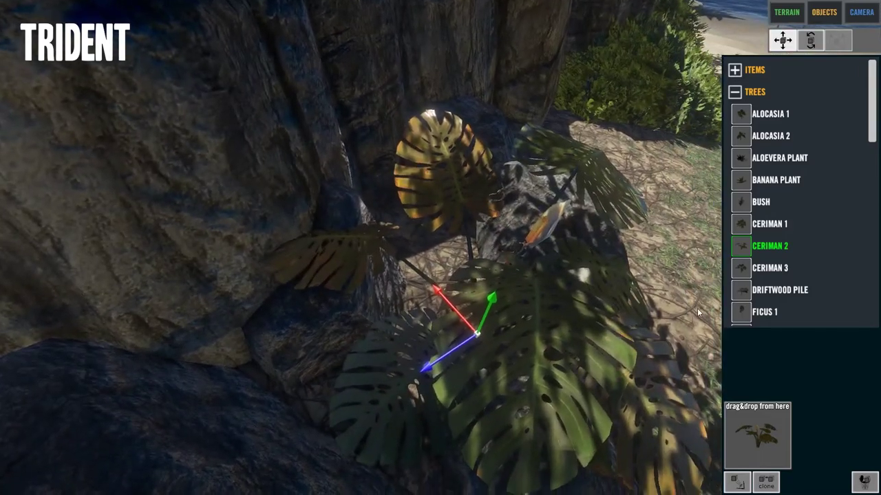
drag(470, 392, 537, 401)
key(d)
Step: Examine how the Ceriman 2 plant sits among the rocks from several sides and deselect it
right_drag(692, 273, 371, 247)
key(d)
key(w)
right_drag(455, 315, 198, 307)
key(w)
right_drag(447, 307, 714, 341)
key(s)
key(s)
key(s)
key(a)
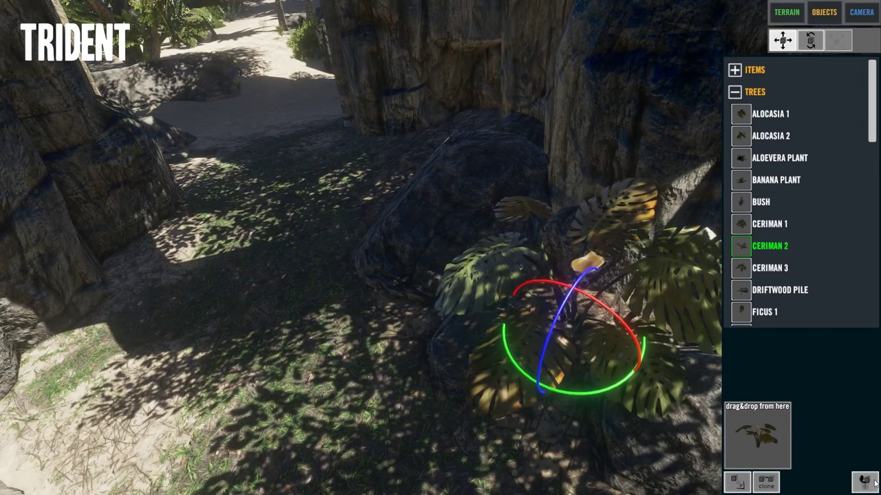
click(789, 14)
click(819, 16)
Step: Raise the shark on the beach higher above the sand and its wooden posts
key(s)
right_drag(562, 233, 346, 134)
key(s)
key(a)
key(w)
key(a)
key(w)
key(a)
key(d)
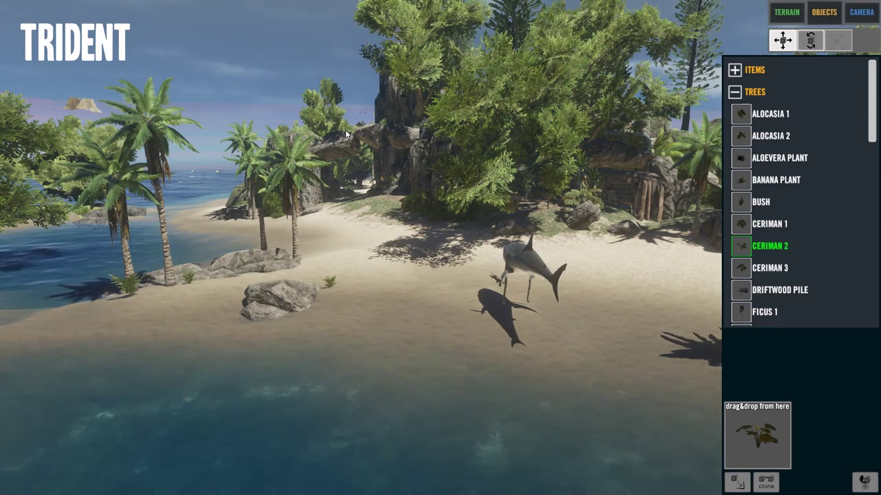
right_drag(346, 134, 597, 284)
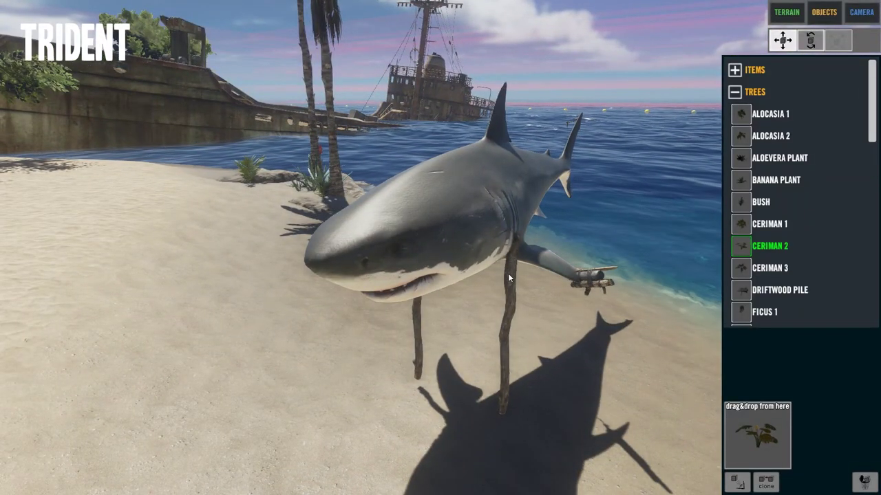
click(482, 222)
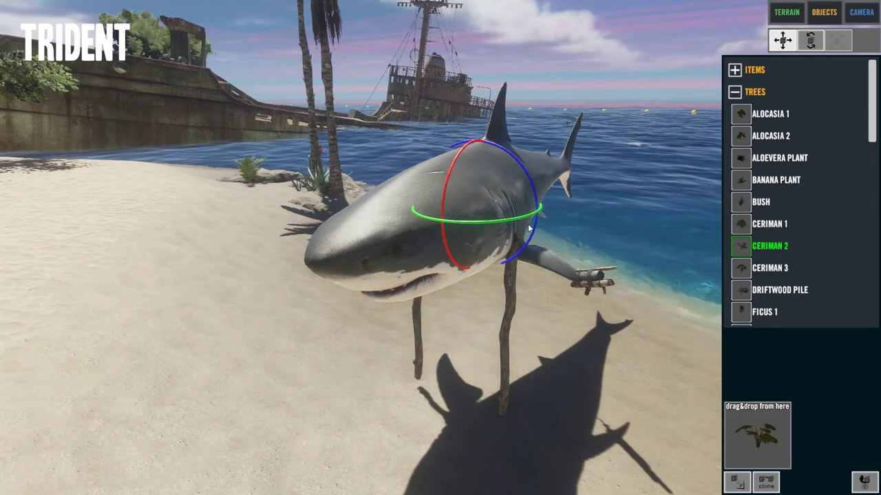
drag(481, 150, 495, 43)
Step: Lift the wooden posts back up under the raised shark
right_drag(495, 42, 537, 159)
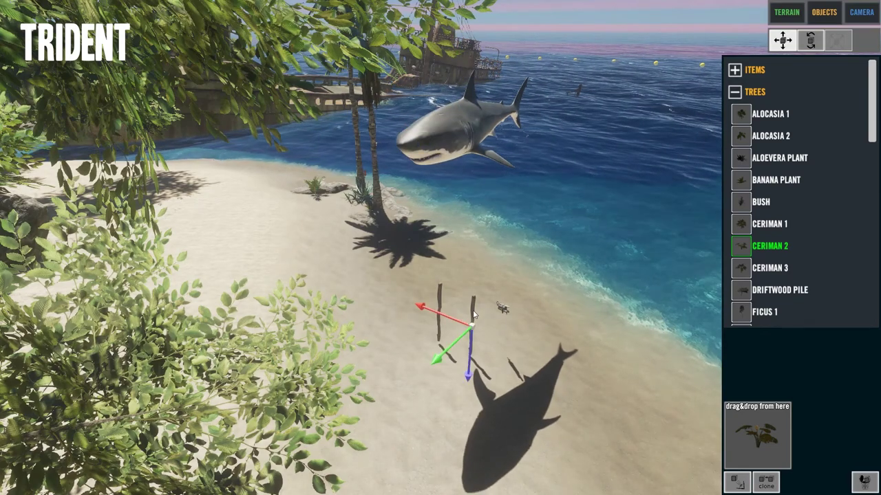
drag(486, 244, 490, 218)
click(437, 322)
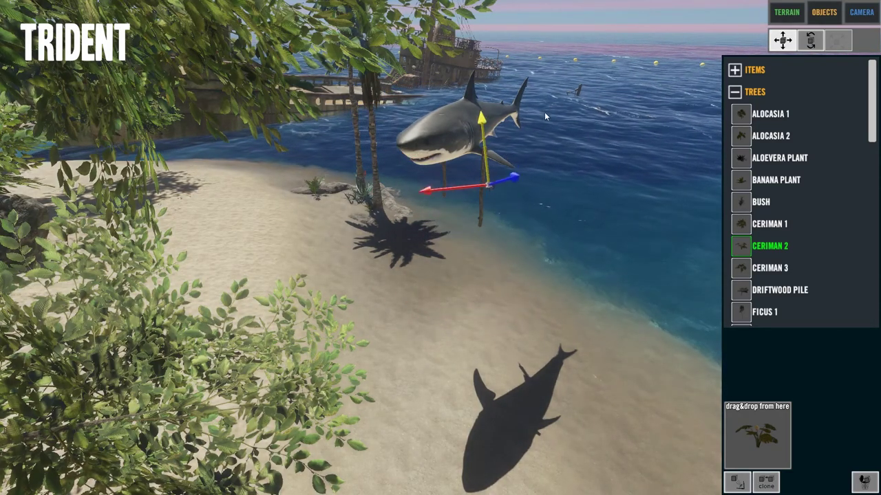
Step: Raise the small device beside the posts and align it with the shark's side fin
drag(544, 114, 544, 99)
right_drag(544, 99, 396, 133)
key(d)
key(s)
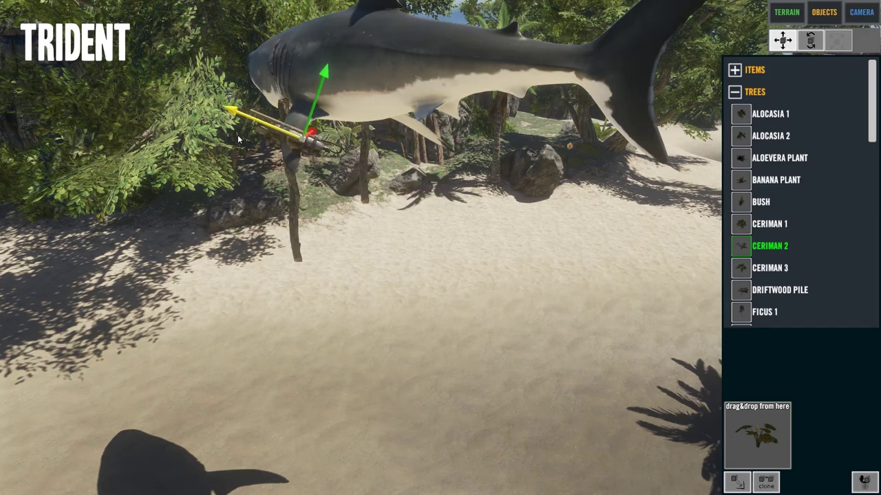
right_drag(239, 130, 509, 138)
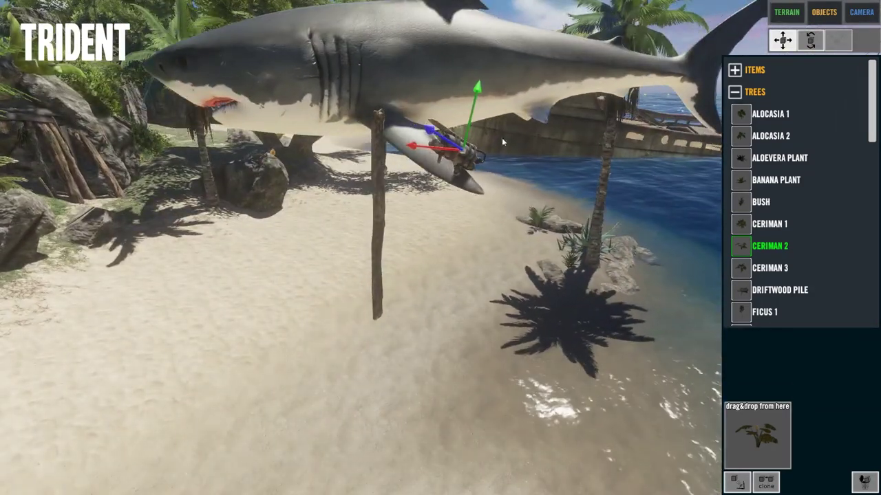
key(a)
right_drag(391, 151, 698, 98)
key(w)
scroll(704, 79, down, 5)
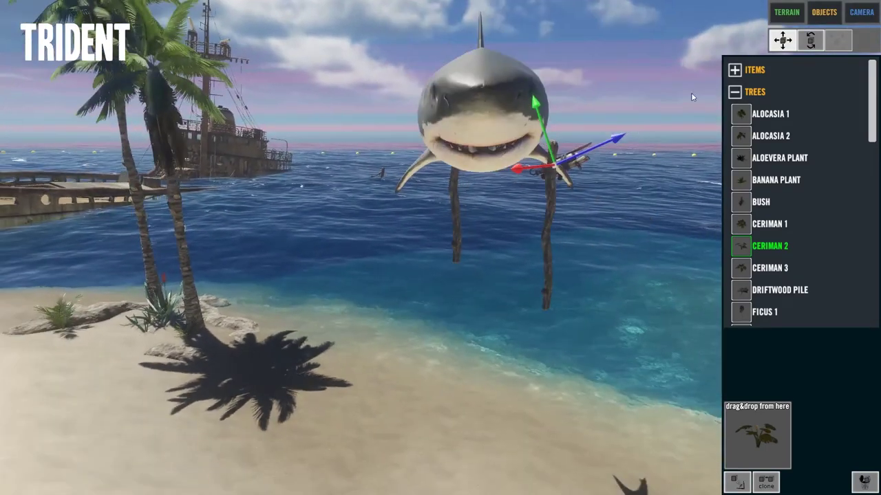
Step: Move the wooden post without the device outward past the shark's head, match its height to the other post, and deselect it
click(453, 203)
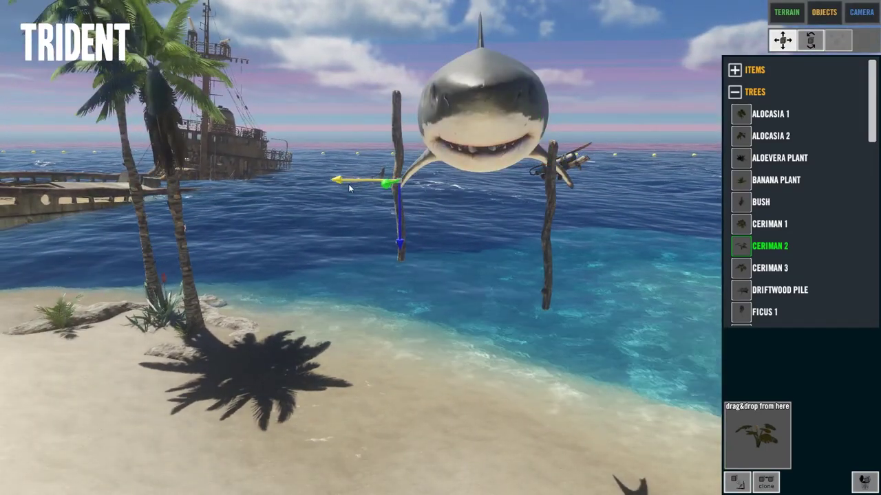
drag(348, 184, 358, 189)
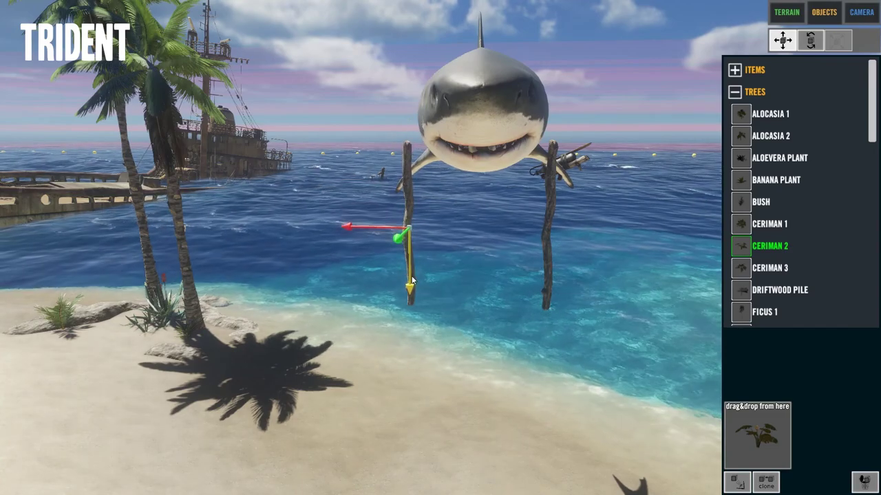
mouse_move(429, 280)
right_down()
mouse_move(603, 161)
mouse_move(631, 126)
mouse_move(658, 120)
mouse_move(561, 167)
mouse_move(523, 169)
mouse_move(609, 227)
mouse_move(581, 97)
right_up()
scroll(560, 167, down, 5)
scroll(544, 169, up, 3)
click(795, 15)
click(835, 14)
Step: Examine the raised shark and the surrounding beach from the water side
scroll(522, 168, up, 1)
scroll(516, 104, up, 2)
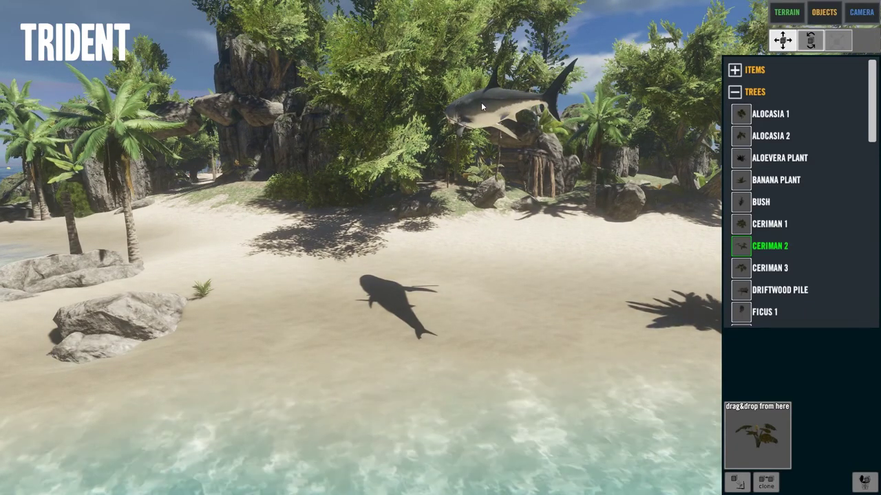
right_drag(489, 351, 587, 438)
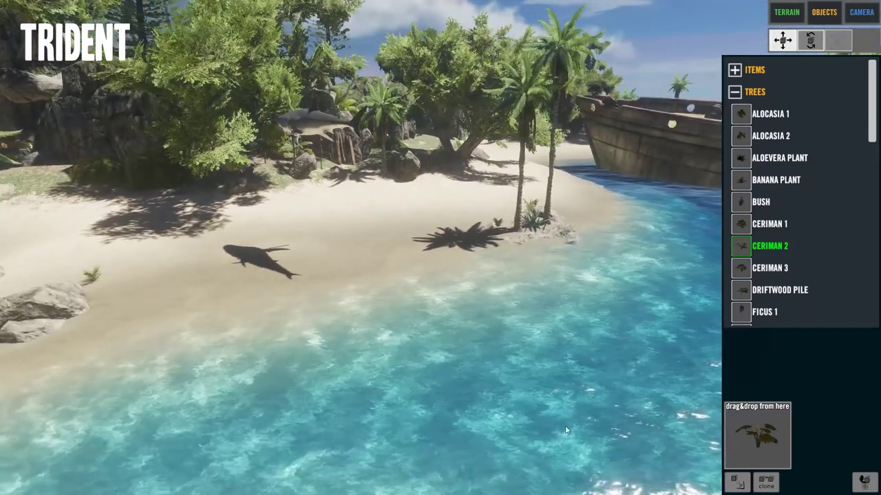
right_drag(412, 249, 306, 234)
scroll(447, 217, up, 5)
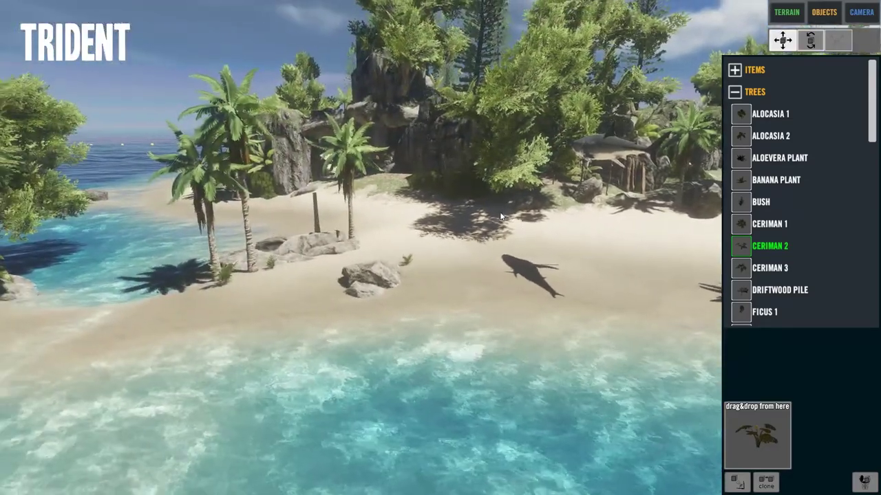
right_drag(447, 217, 590, 221)
scroll(590, 221, down, 5)
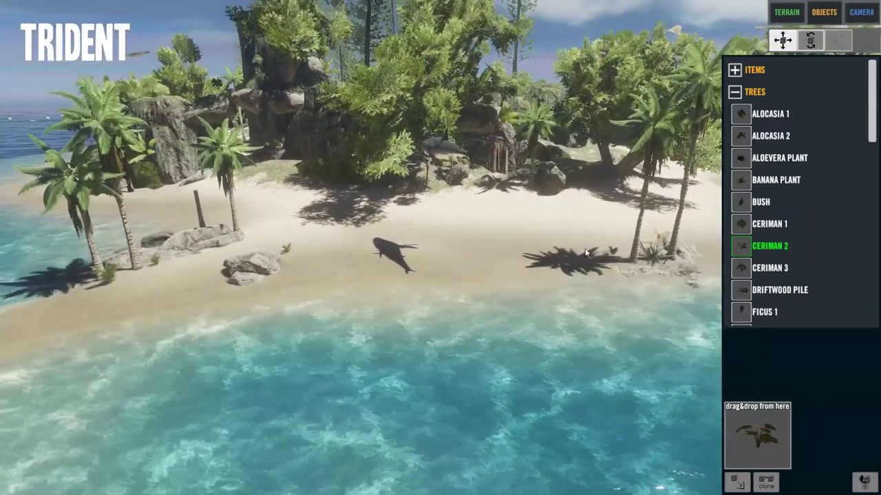
right_drag(506, 257, 549, 259)
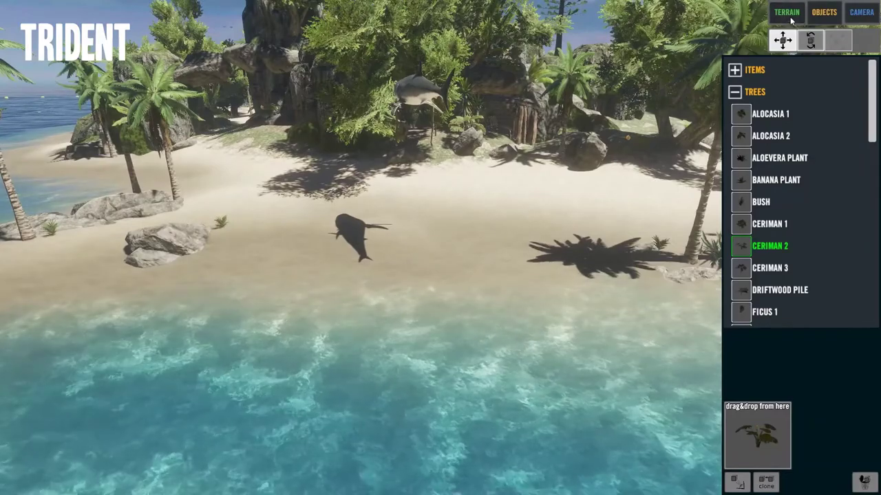
Step: Choose the Set Height terrain tool, sample a higher target value from the terrain, and reduce the brush size
click(787, 12)
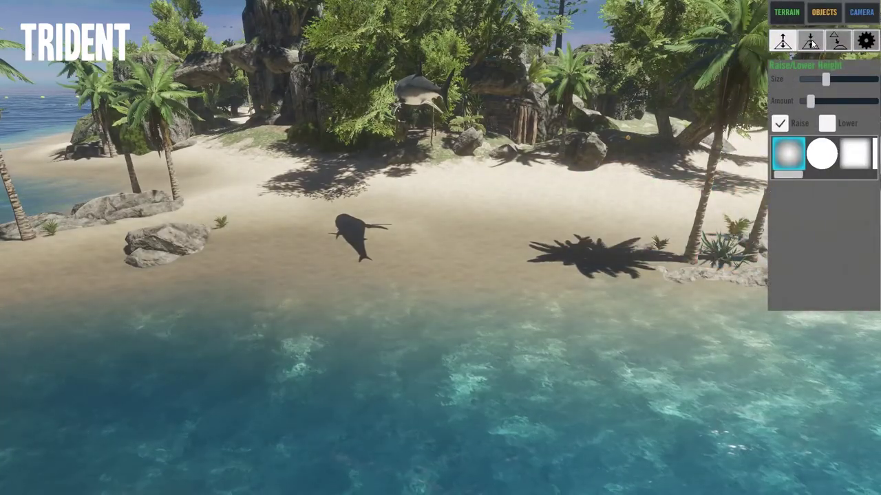
click(811, 42)
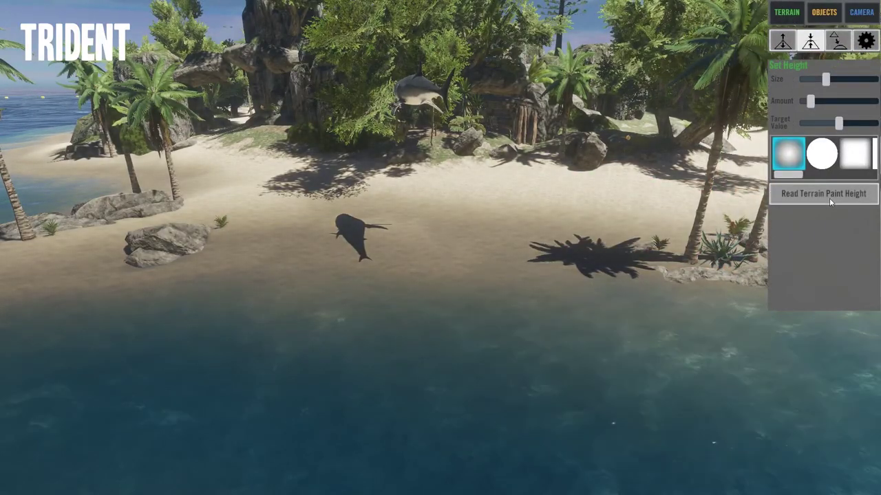
scroll(557, 243, up, 5)
mouse_move(640, 296)
right_down()
mouse_move(273, 368)
mouse_move(508, 352)
right_up()
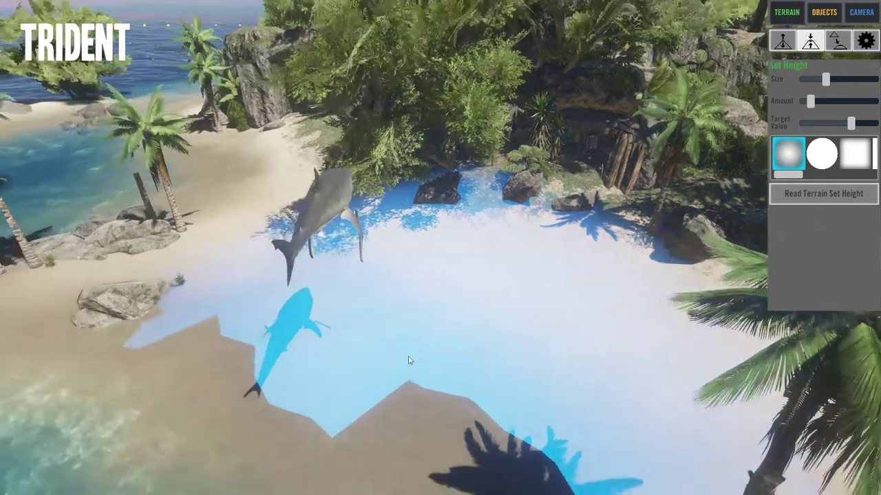
right_drag(409, 361, 504, 325)
scroll(504, 325, down, 3)
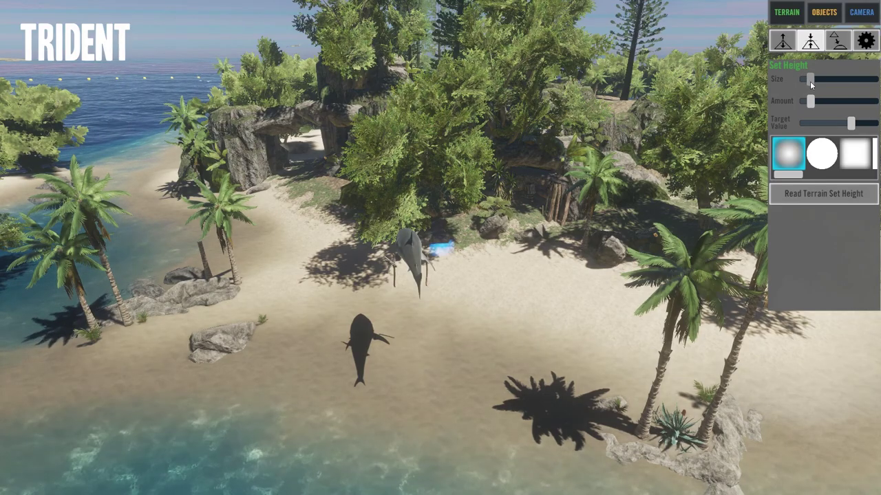
Step: Adjust the Set Height brush to a slightly larger size and a lower amount for the beach
middle_drag(427, 262, 570, 390)
scroll(569, 390, down, 5)
middle_drag(601, 337, 632, 249)
scroll(401, 273, up, 3)
scroll(412, 271, up, 5)
mouse_move(413, 272)
middle_down()
mouse_move(341, 274)
mouse_move(402, 289)
mouse_move(406, 270)
mouse_move(424, 257)
mouse_move(388, 228)
mouse_move(421, 225)
mouse_move(438, 321)
mouse_move(55, 76)
mouse_move(297, 164)
mouse_move(457, 244)
mouse_move(446, 242)
middle_up()
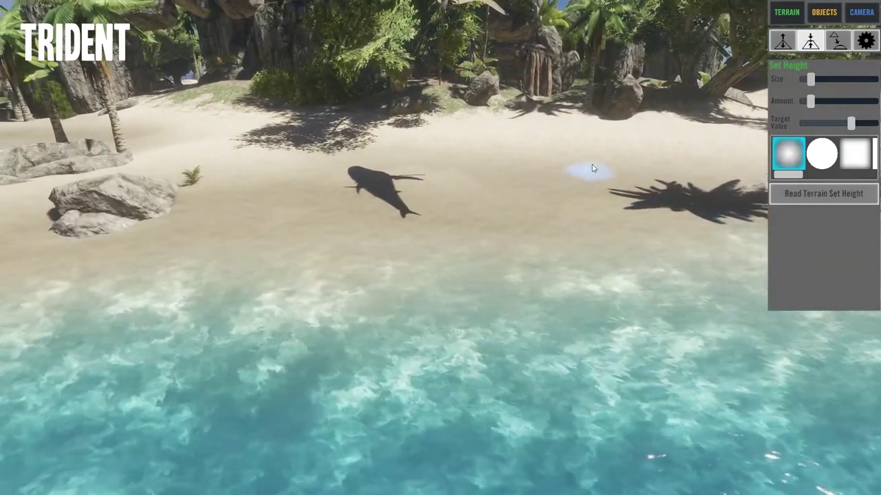
middle_drag(594, 169, 544, 181)
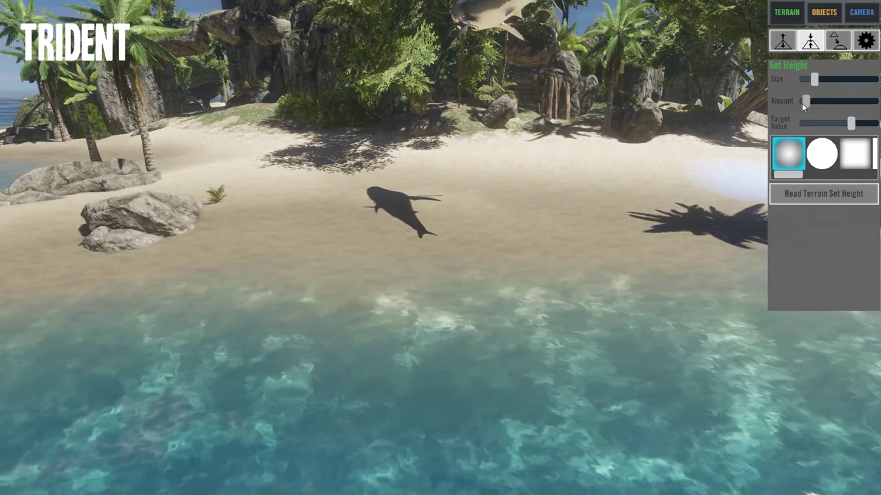
Step: Raise the sand near the shark's shadow with Set Height, extending the beach out into the shallow water
click(798, 45)
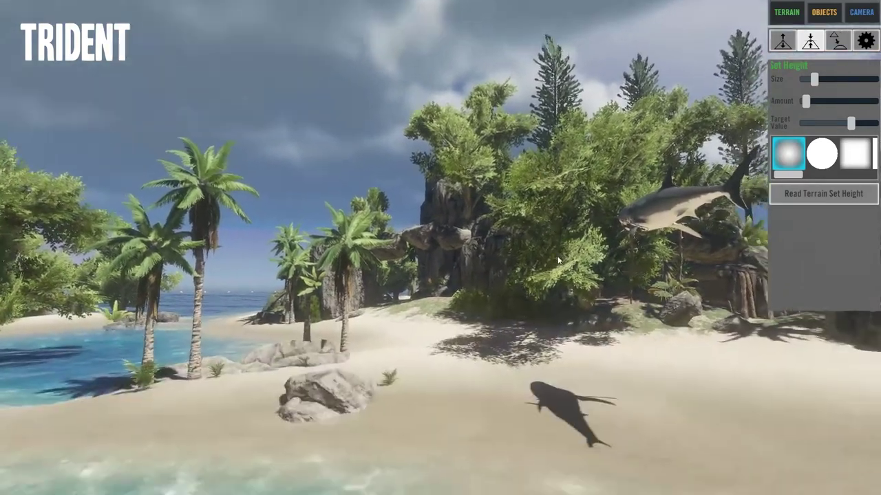
mouse_move(557, 257)
right_down()
mouse_move(555, 222)
mouse_move(451, 219)
mouse_move(568, 241)
mouse_move(518, 243)
mouse_move(621, 267)
mouse_move(509, 255)
right_up()
scroll(518, 243, down, 1)
scroll(509, 254, down, 3)
scroll(496, 253, up, 2)
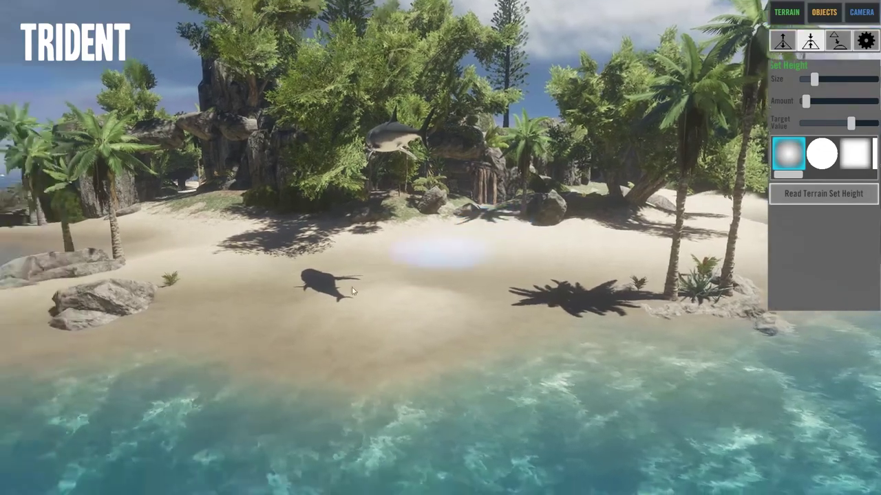
mouse_move(352, 291)
right_down()
mouse_move(460, 315)
mouse_move(398, 320)
right_up()
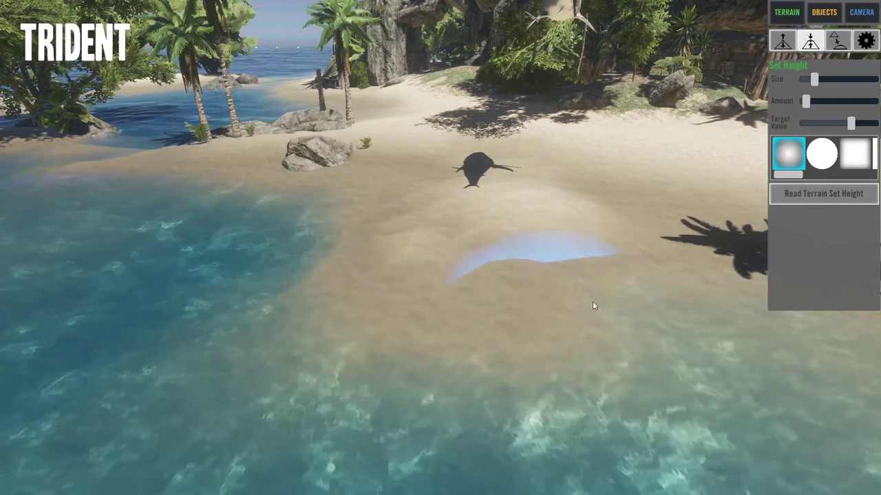
key(s)
mouse_move(450, 287)
right_down()
mouse_move(550, 273)
mouse_move(551, 284)
right_up()
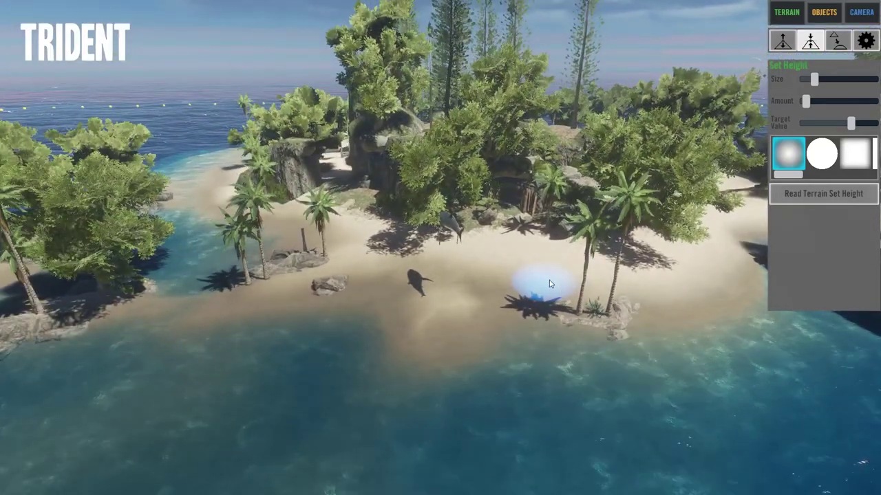
Step: Hide the ocean in the procedural generation settings to expose the seabed around the extended beach
scroll(550, 282, up, 5)
click(865, 40)
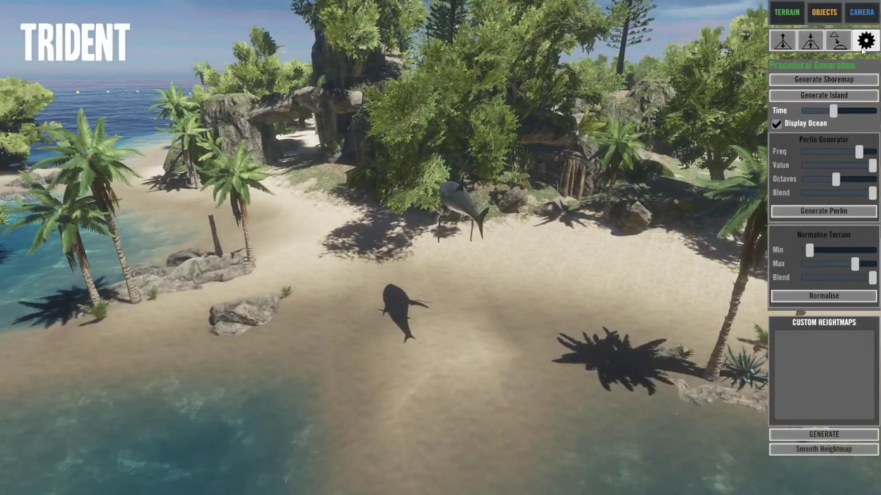
click(798, 127)
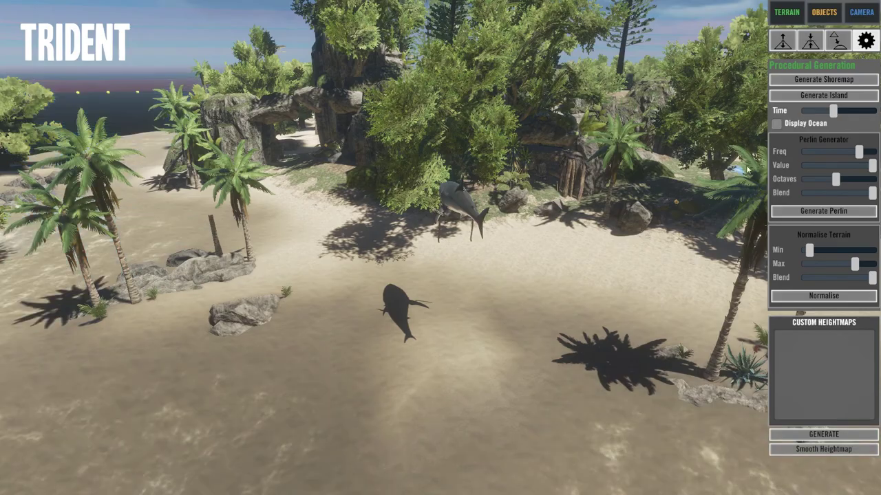
mouse_move(543, 388)
right_down()
mouse_move(604, 296)
mouse_move(618, 136)
mouse_move(541, 255)
mouse_move(469, 413)
mouse_move(507, 338)
mouse_move(525, 160)
mouse_move(437, 356)
mouse_move(483, 317)
mouse_move(482, 372)
right_up()
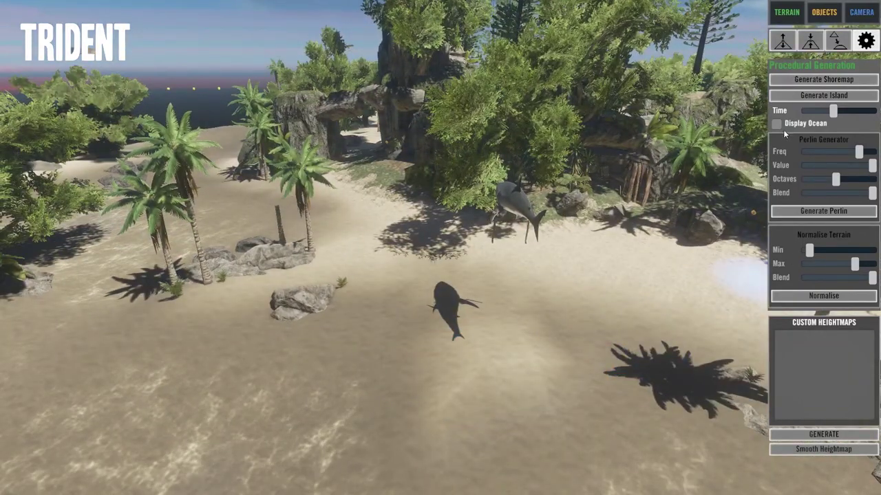
right_drag(460, 363, 647, 227)
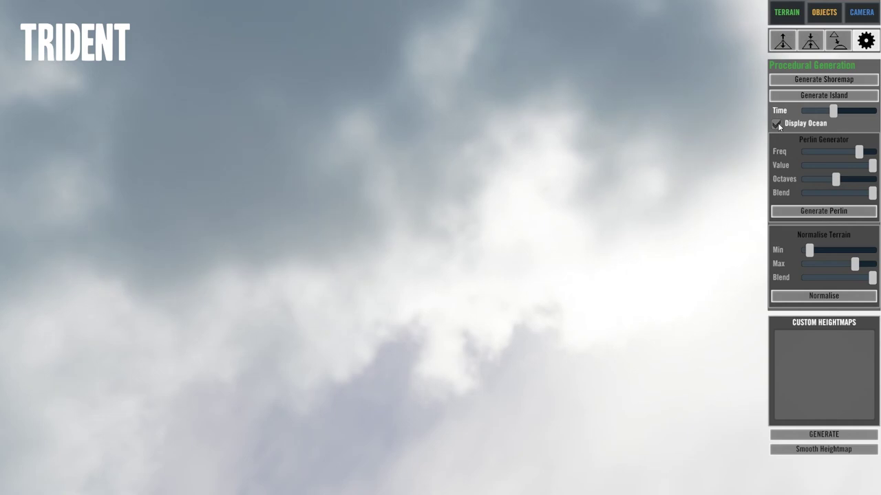
mouse_move(551, 136)
right_down()
mouse_move(572, 91)
mouse_move(478, 386)
mouse_move(551, 301)
mouse_move(518, 307)
mouse_move(523, 258)
mouse_move(216, 272)
mouse_move(388, 229)
right_up()
Step: Smooth the raised sand between the shark's shadow and the seabed slope with Smooth Height at maximum amount
click(836, 43)
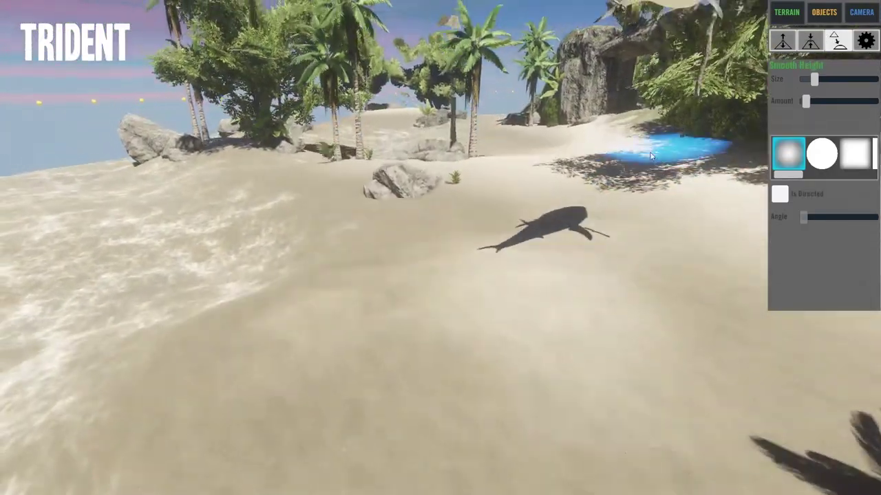
mouse_move(654, 224)
right_down()
mouse_move(533, 292)
mouse_move(562, 277)
right_up()
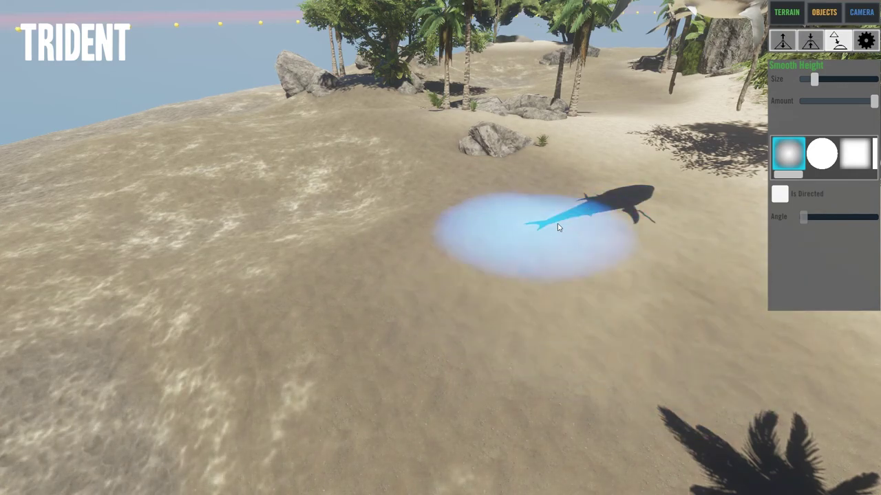
scroll(426, 368, down, 1)
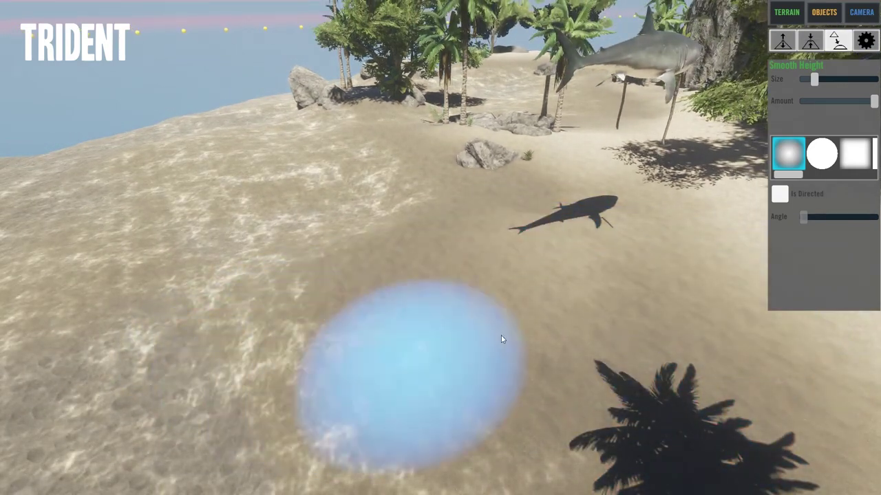
mouse_move(81, 253)
right_down()
mouse_move(573, 234)
mouse_move(309, 246)
right_up()
scroll(309, 246, down, 3)
scroll(446, 230, up, 6)
right_drag(413, 245, 617, 184)
key(q)
key(d)
key(a)
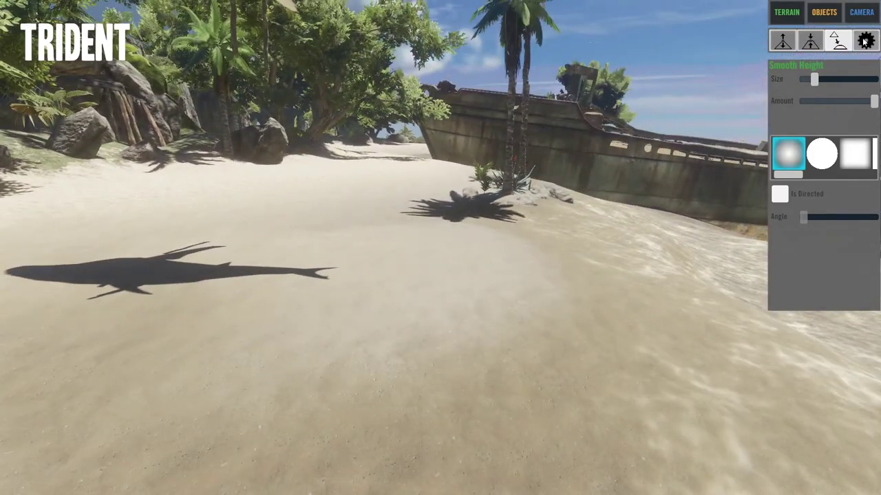
Step: Display the ocean briefly to check the smoothed shoreline, and hide it again
click(865, 39)
click(792, 127)
right_drag(579, 133, 554, 131)
click(794, 129)
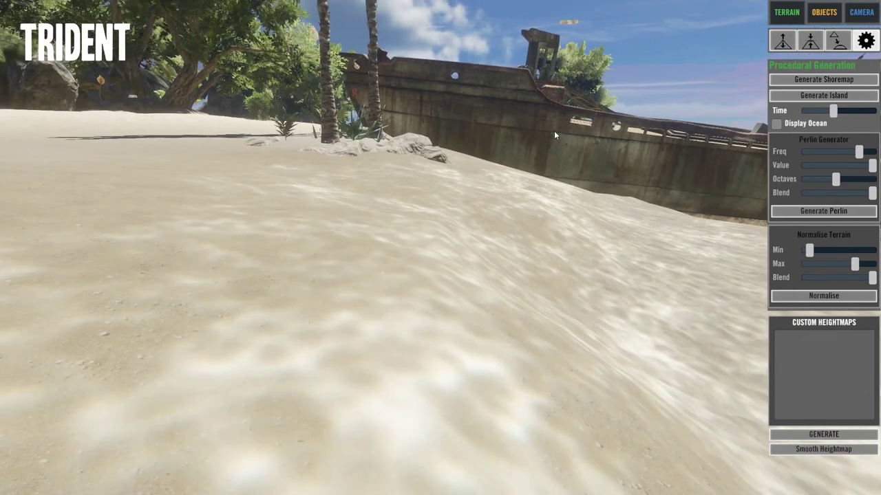
Step: Smooth the seabed slope along the beach edge facing the shipwreck with Smooth Height
click(838, 41)
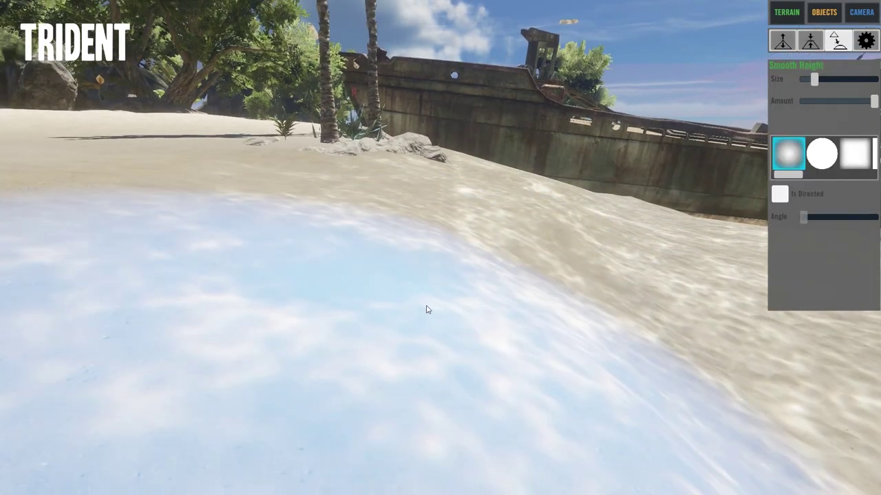
key(s)
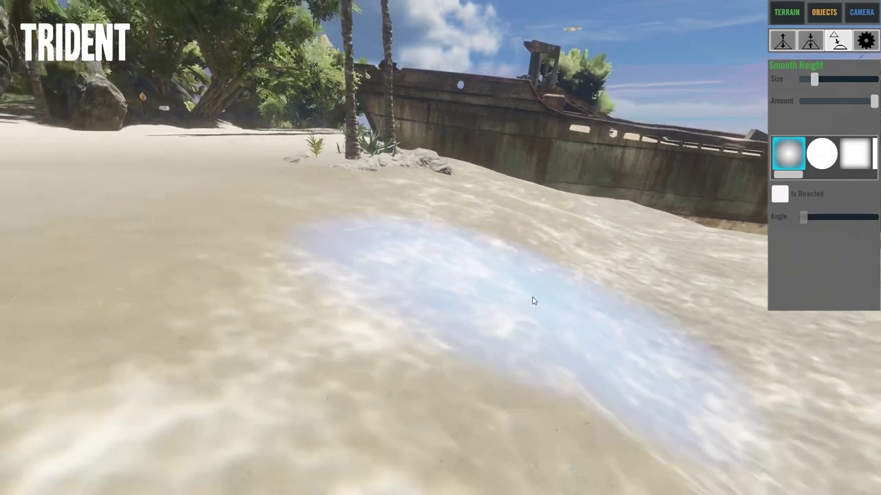
key(s)
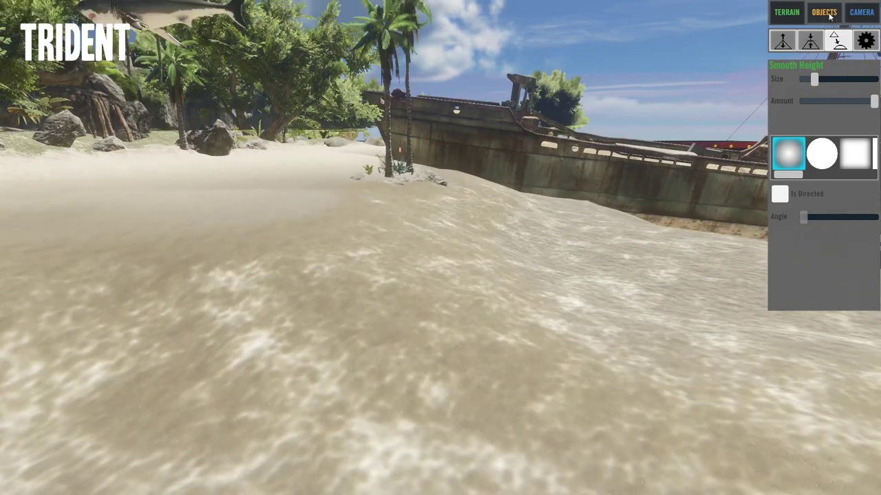
Step: Display the ocean again and inspect the waterline along the smoothed beach
click(865, 41)
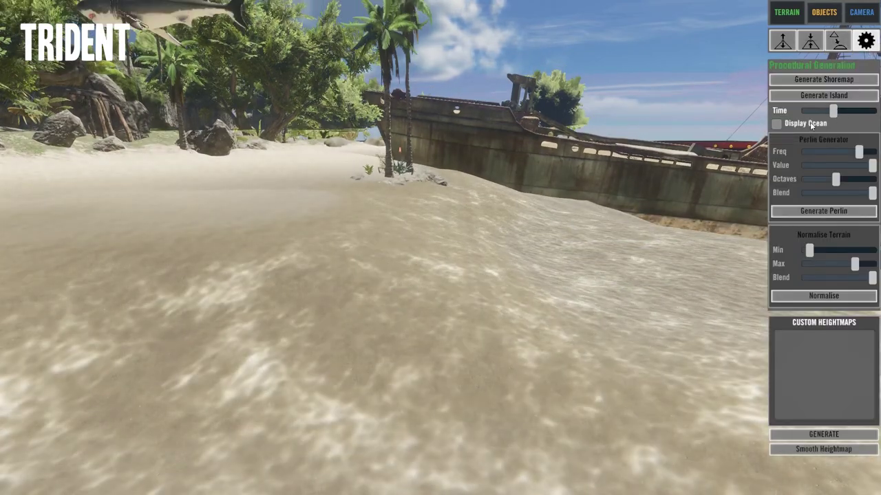
click(810, 122)
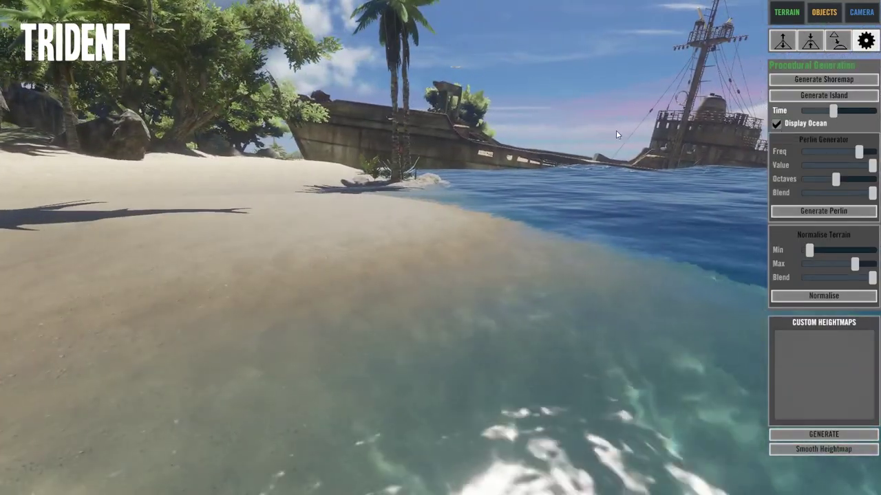
key(d)
right_drag(613, 133, 381, 150)
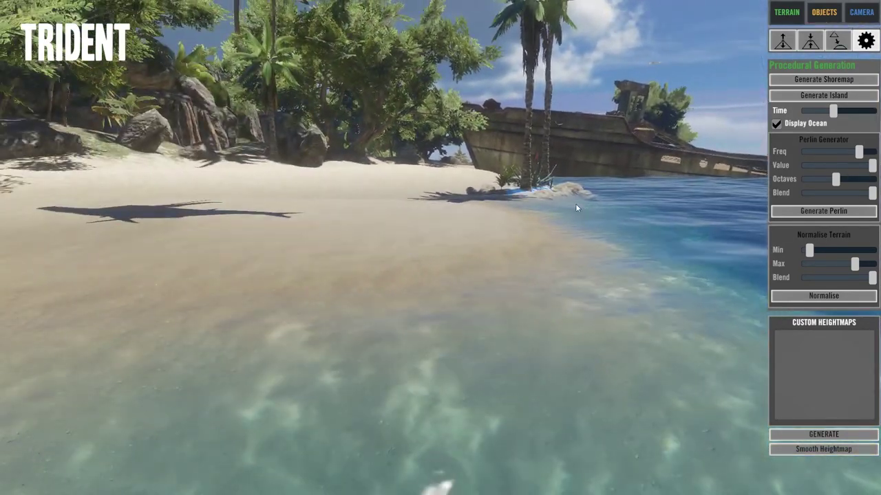
right_drag(577, 207, 448, 267)
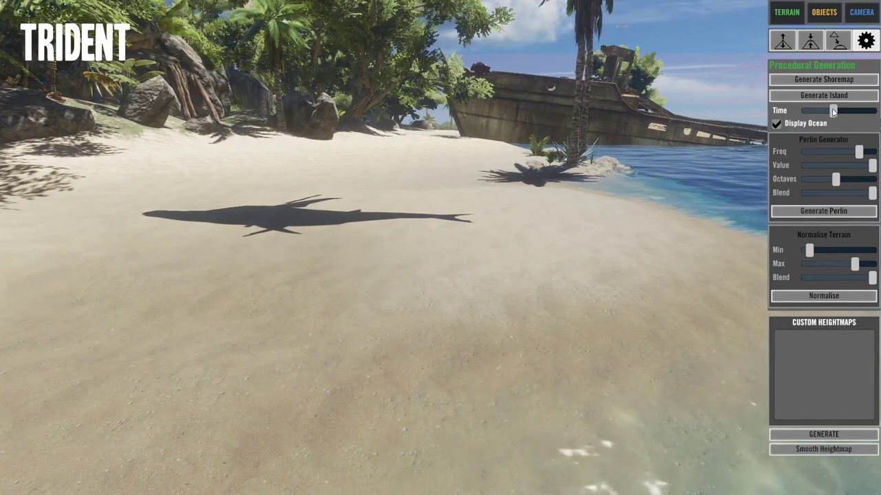
Step: Try later times of day and examine how the shark's shadow falls across the beach and water
drag(833, 110, 847, 110)
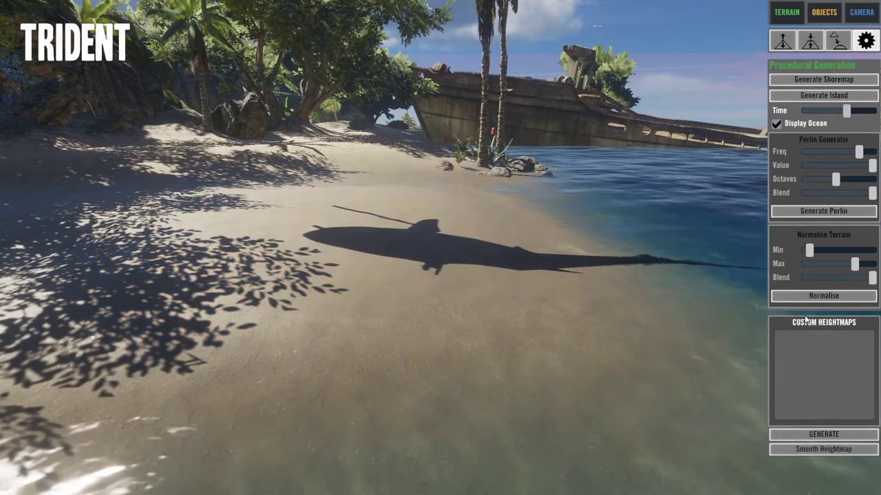
key(d)
key(d)
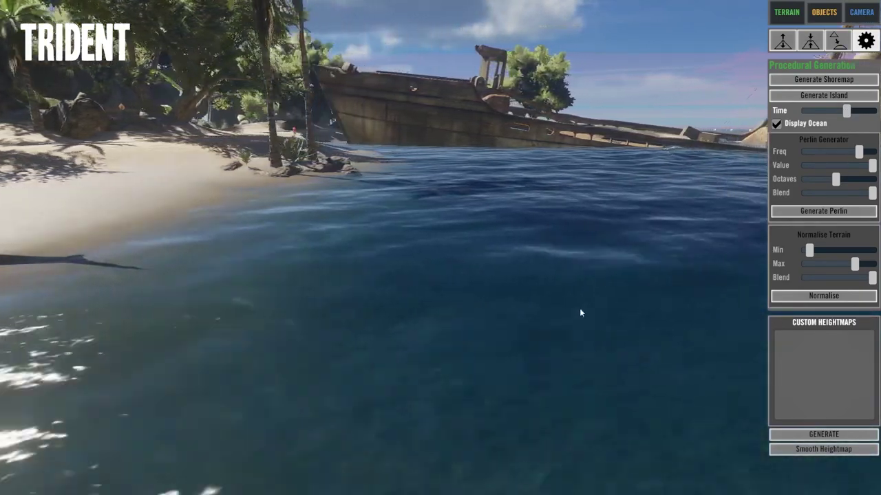
key(w)
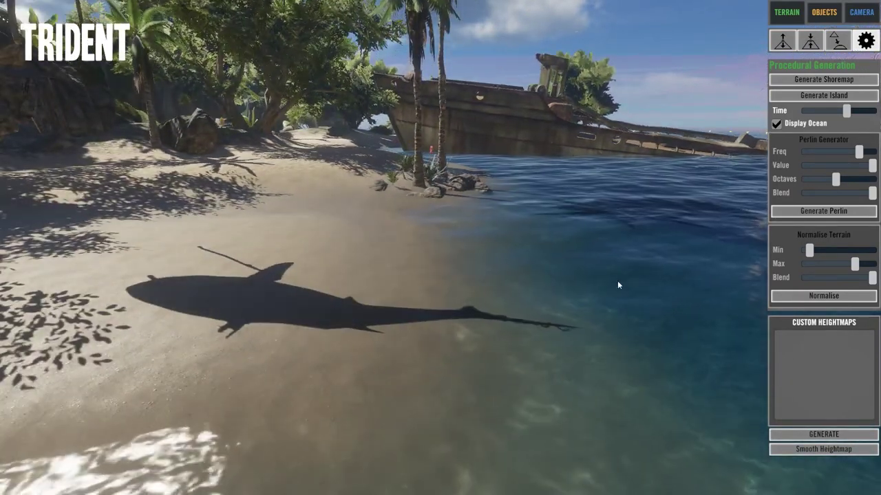
key(a)
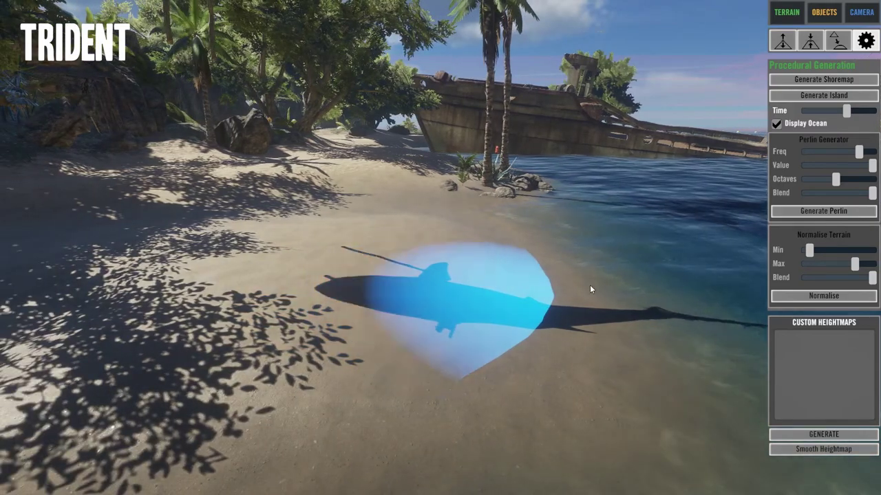
right_drag(462, 275, 773, 232)
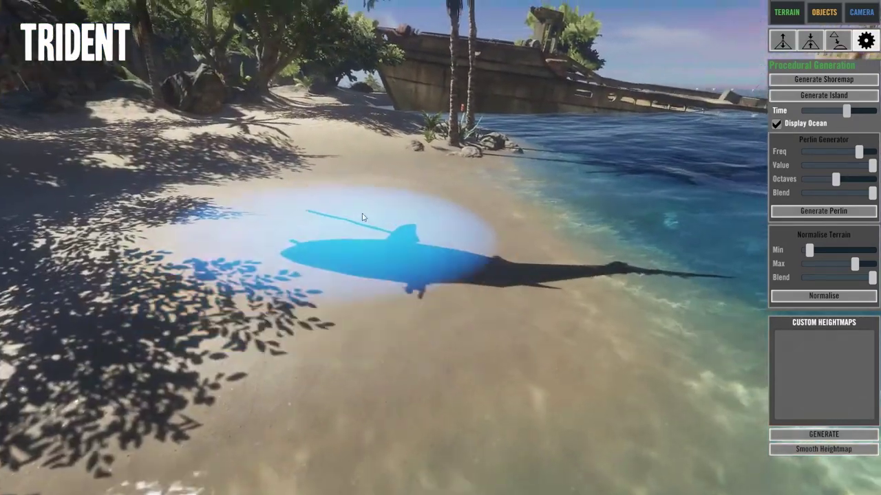
mouse_move(362, 217)
right_down()
mouse_move(447, 191)
mouse_move(423, 233)
right_up()
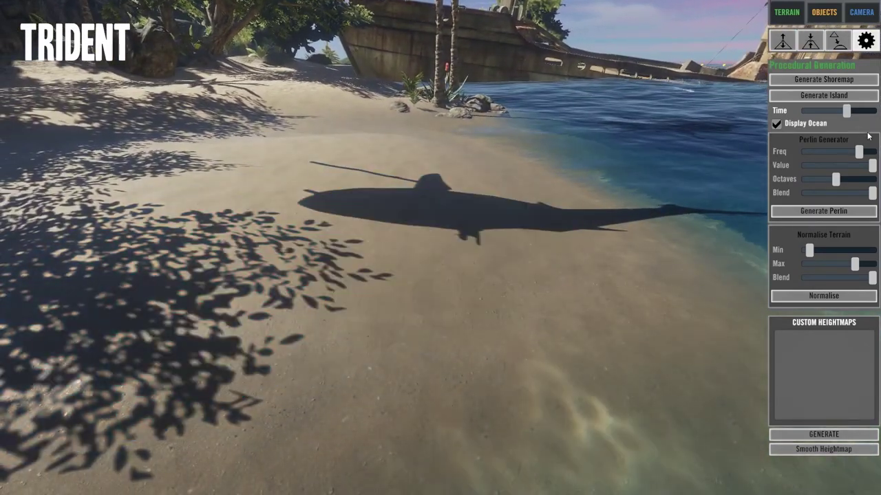
click(851, 109)
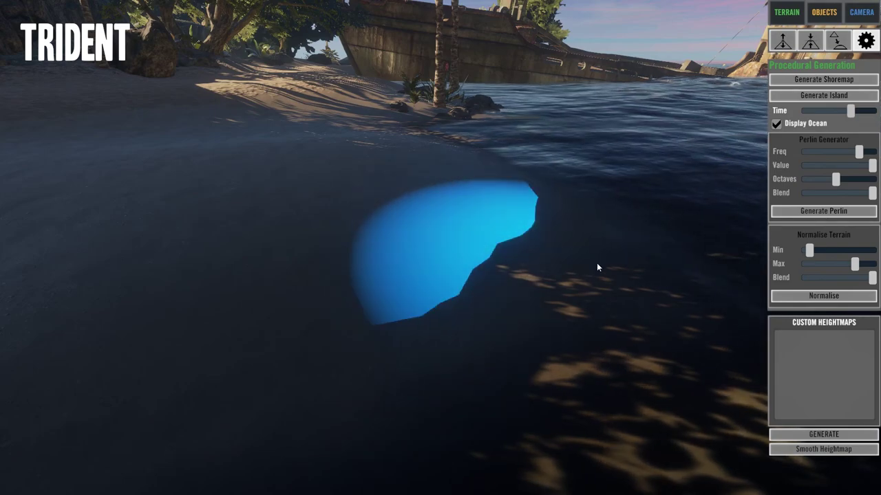
Step: Set the time of day to an earlier, brighter hour and review the extended beach from above
drag(851, 110, 829, 112)
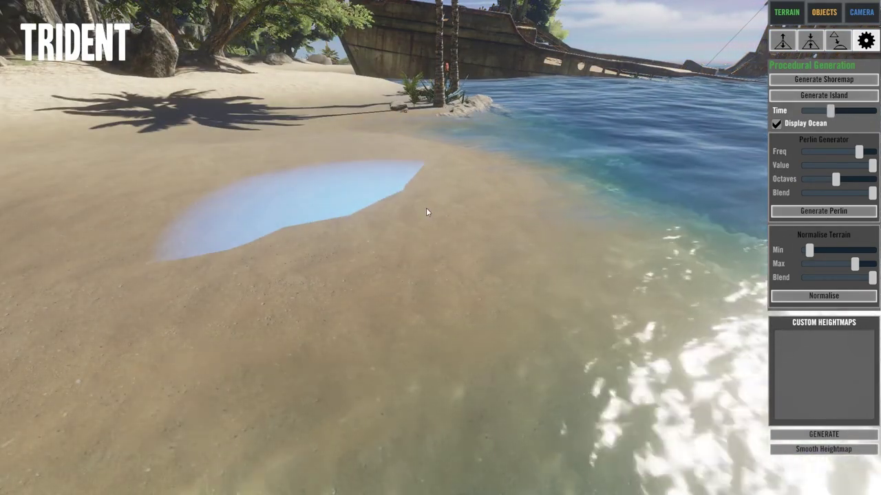
right_drag(427, 210, 403, 266)
right_drag(309, 337, 386, 309)
middle_drag(385, 309, 458, 279)
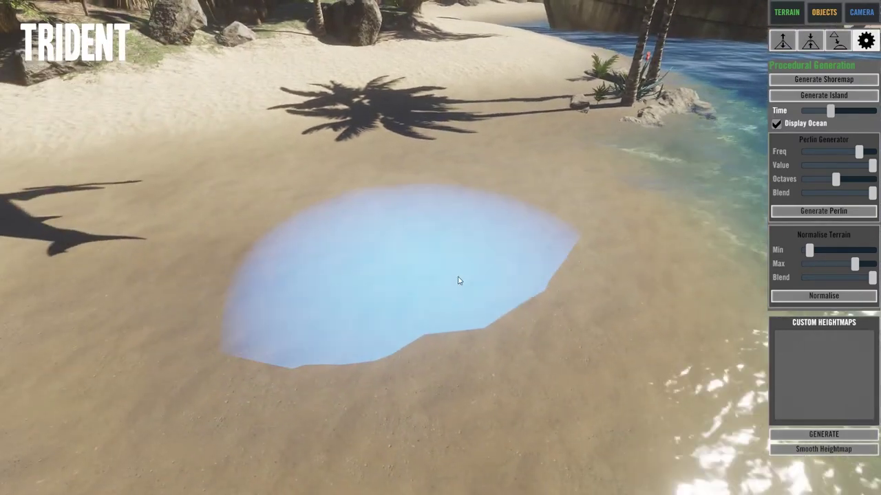
scroll(440, 255, down, 5)
mouse_move(460, 230)
right_down()
mouse_move(145, 244)
mouse_move(356, 260)
mouse_move(472, 252)
right_up()
scroll(472, 251, up, 3)
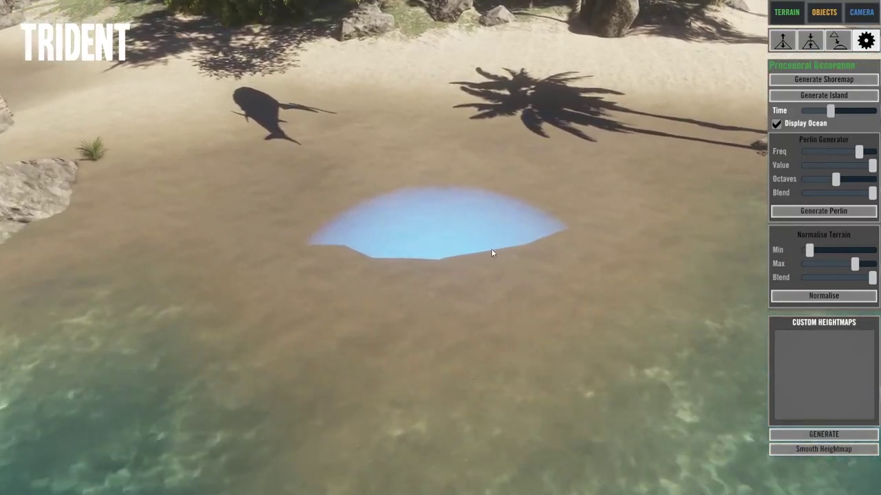